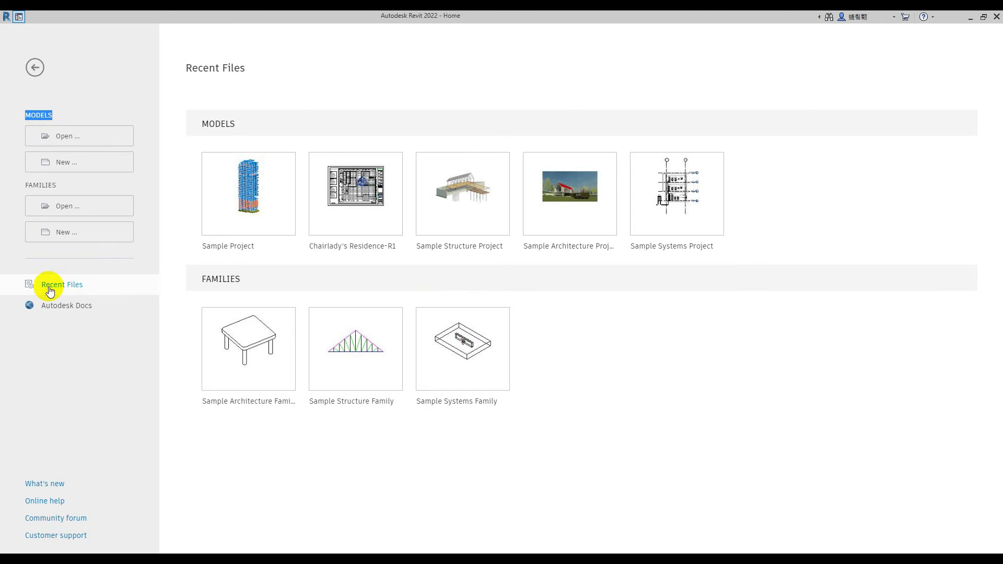
# Step: Start a new project model and show the available project templates
pyautogui.moveTo(22, 183); pyautogui.dragTo(60, 184)
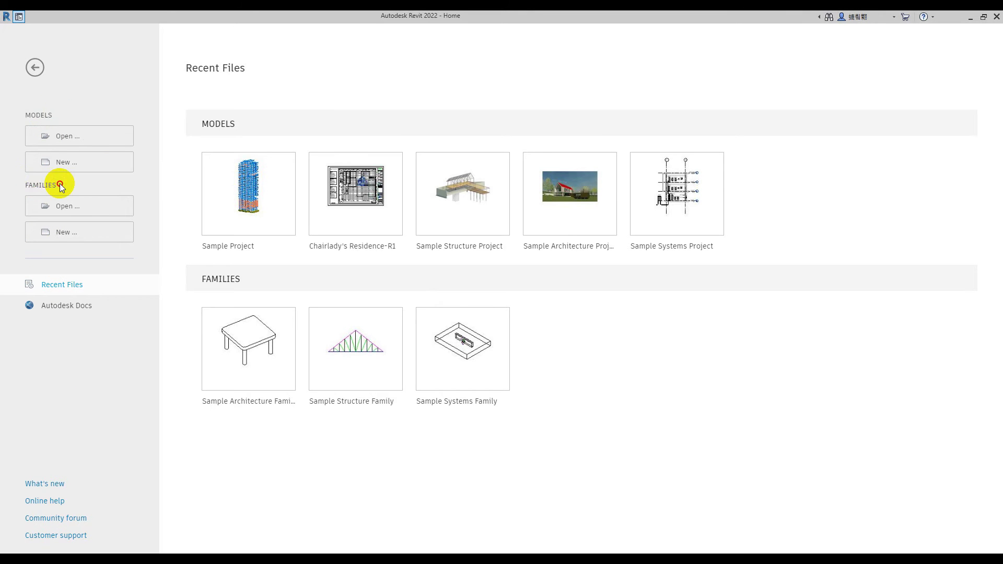
pyautogui.click(87, 180)
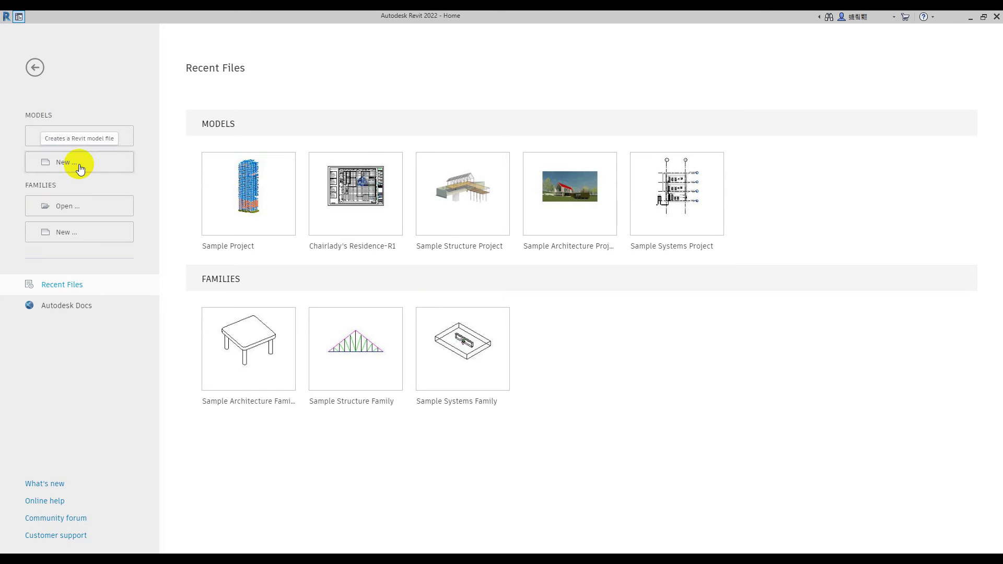
pyautogui.click(79, 166)
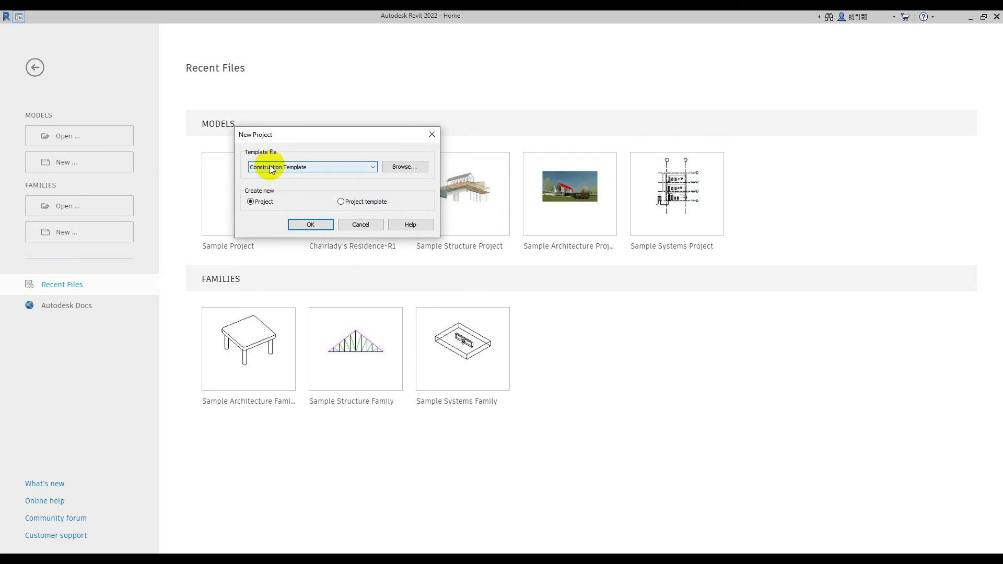
pyautogui.click(271, 167)
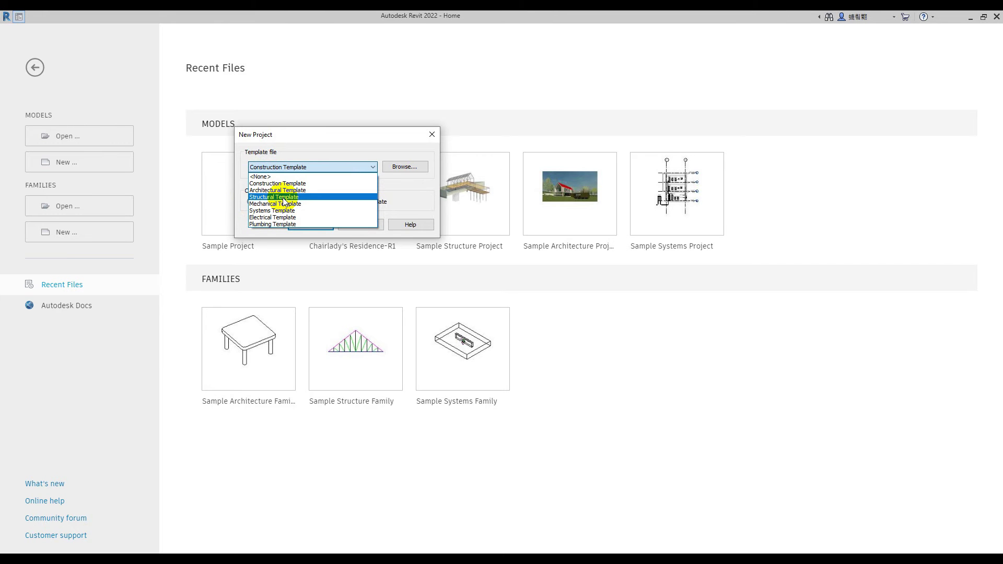
# Step: Keep Construction Template as the template, with Create new set to Project
pyautogui.click(280, 145)
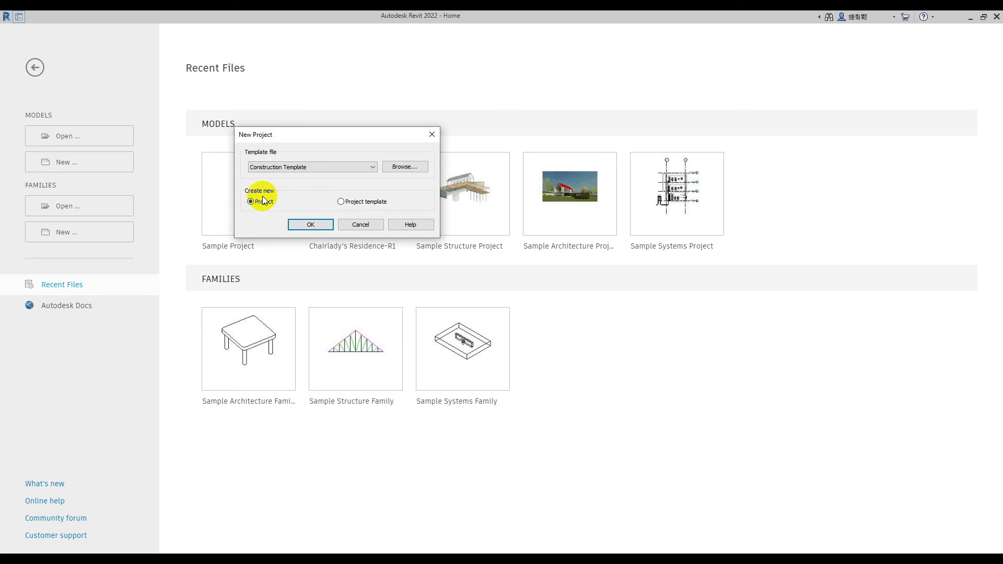
# Step: Create Project2 from the Construction Template, opening on the Level 0 plan
pyautogui.click(301, 223)
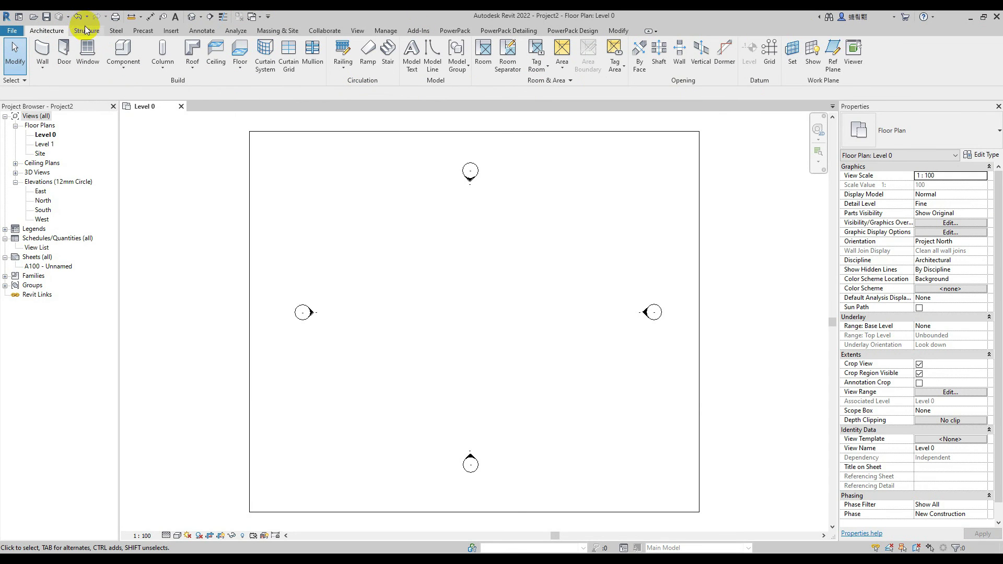
# Step: Scroll the ribbon past the Structure tab and switch to the Steel tab
pyautogui.scroll(-1, 124, 87)
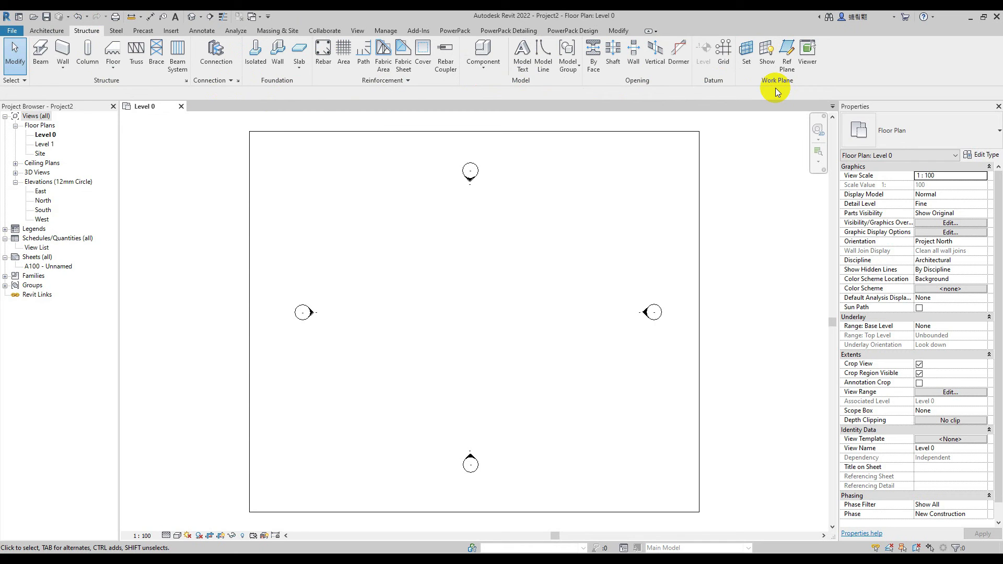
pyautogui.click(116, 31)
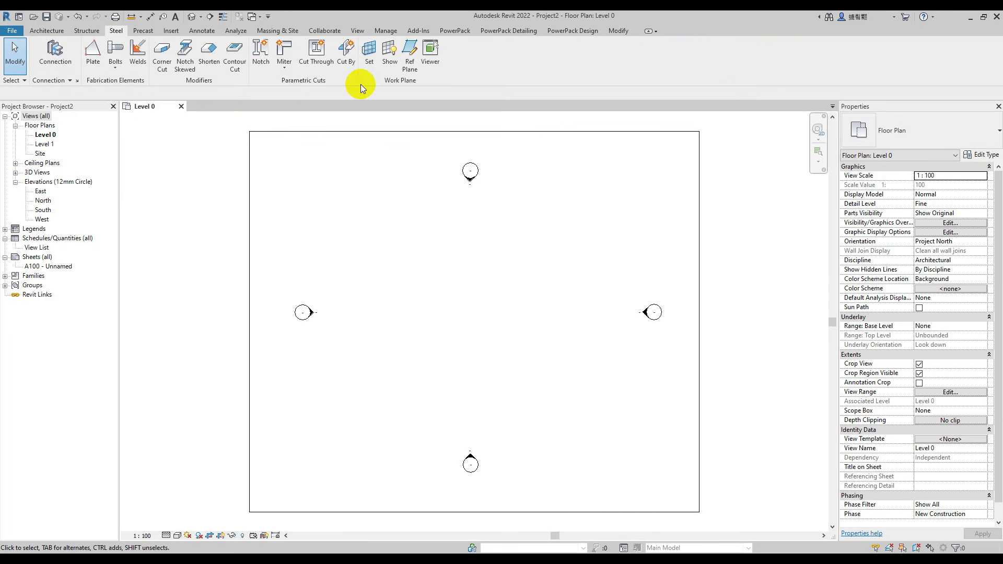
# Step: View the Precast tab's tools, then switch to the Insert tab
pyautogui.click(142, 31)
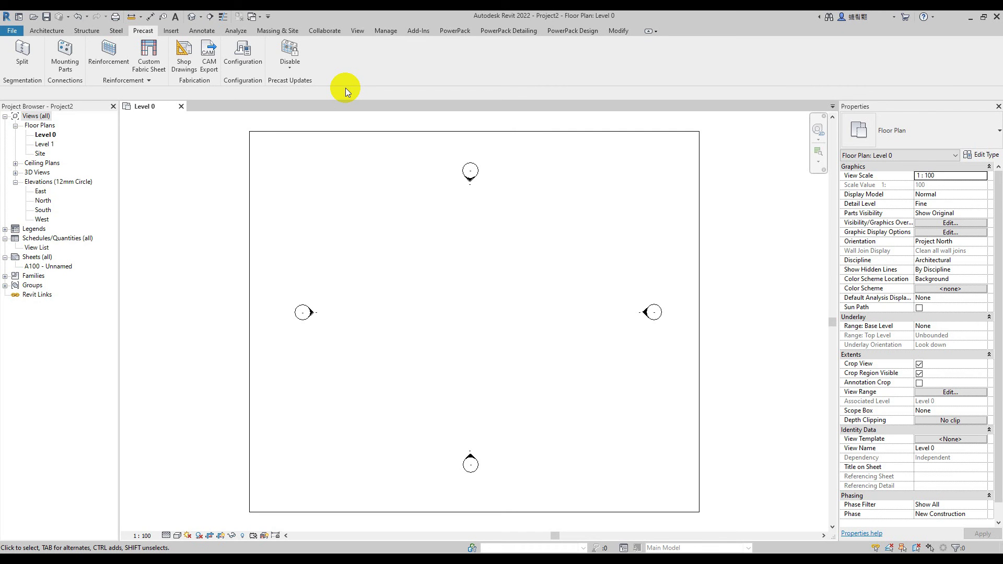
pyautogui.click(171, 30)
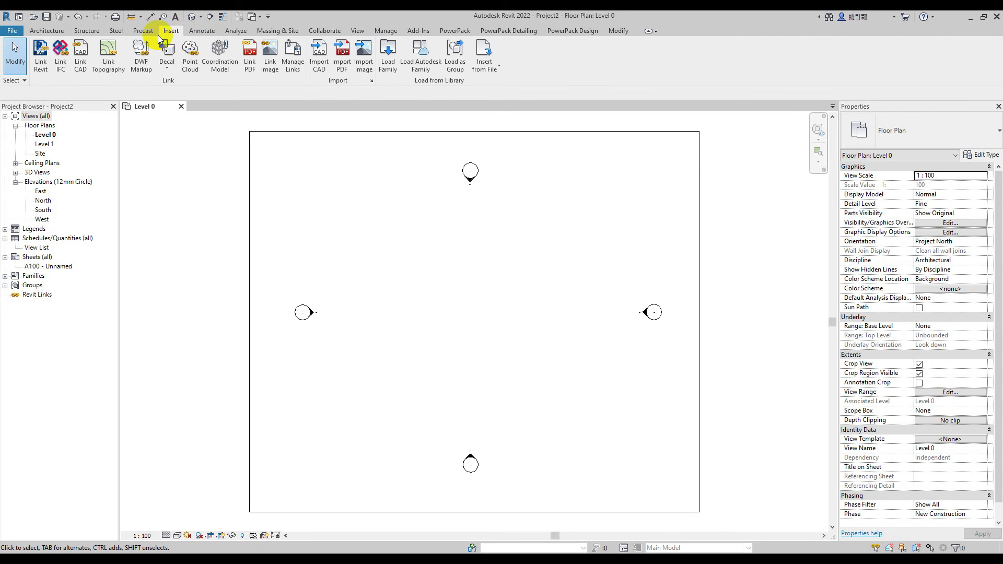
# Step: View the Annotate tab's tools, then switch to the Analyze tab
pyautogui.click(203, 32)
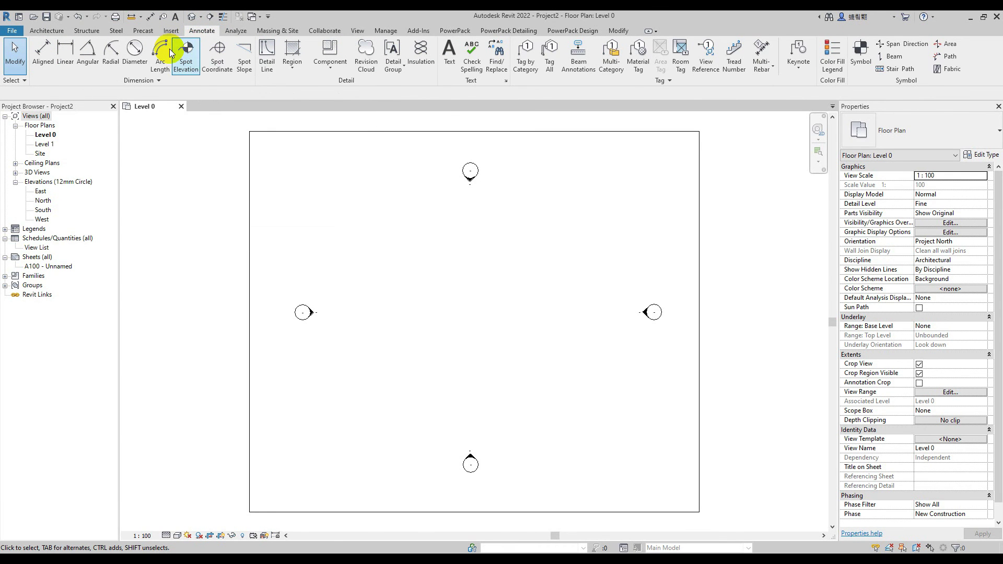
pyautogui.click(236, 31)
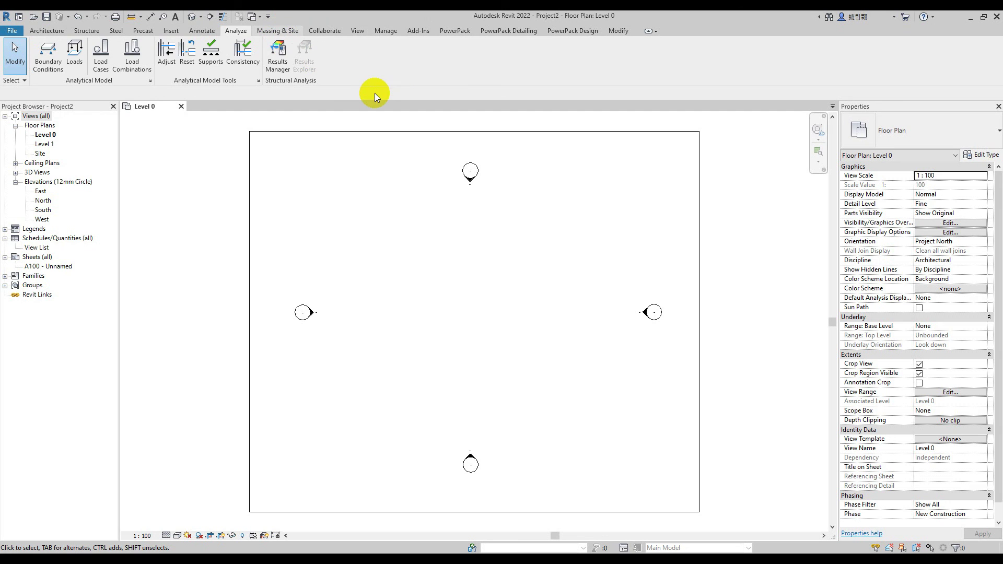
# Step: Scroll the ribbon past Massing & Site and switch to the Collaborate tab
pyautogui.scroll(-1, 375, 93)
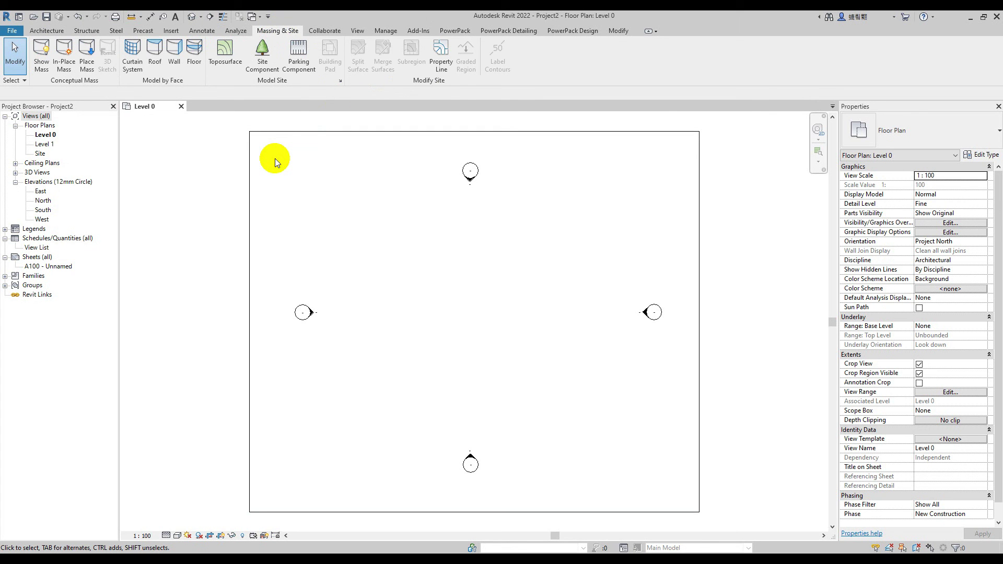
pyautogui.click(321, 31)
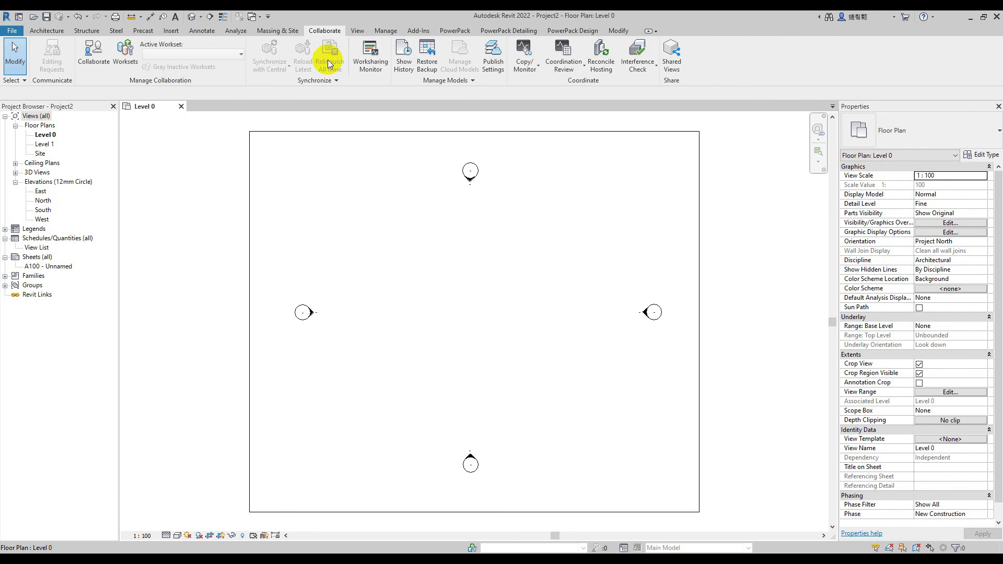
# Step: Browse the View, Manage, Add-Ins, PowerPack and PowerPack Design tabs, ending on Modify
pyautogui.click(357, 30)
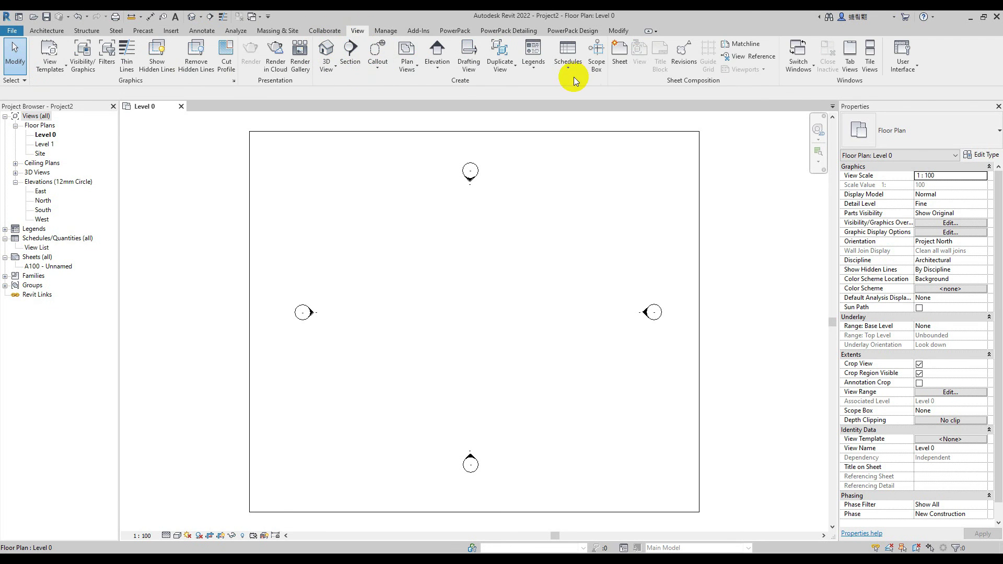
pyautogui.click(391, 30)
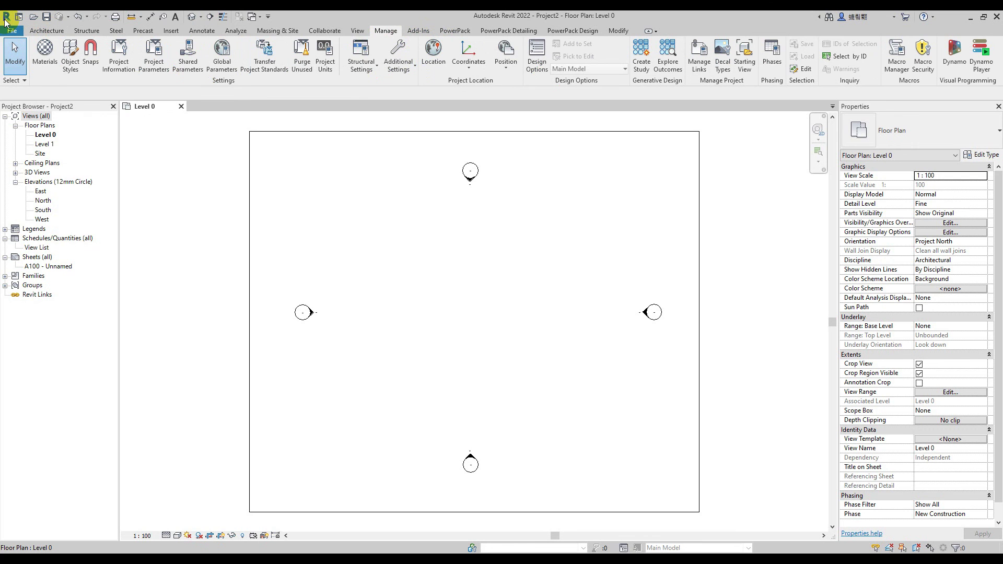
pyautogui.click(415, 31)
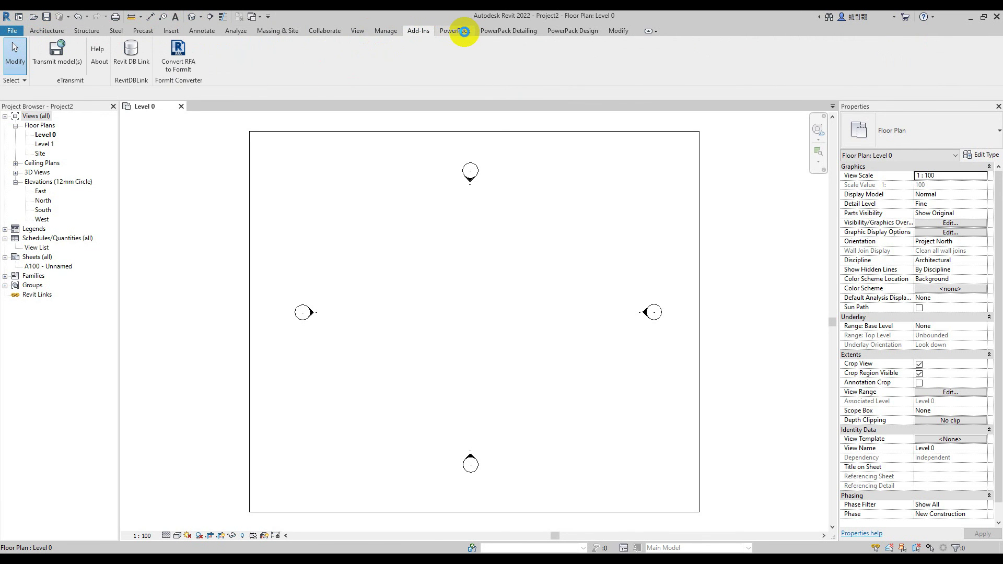
pyautogui.click(464, 33)
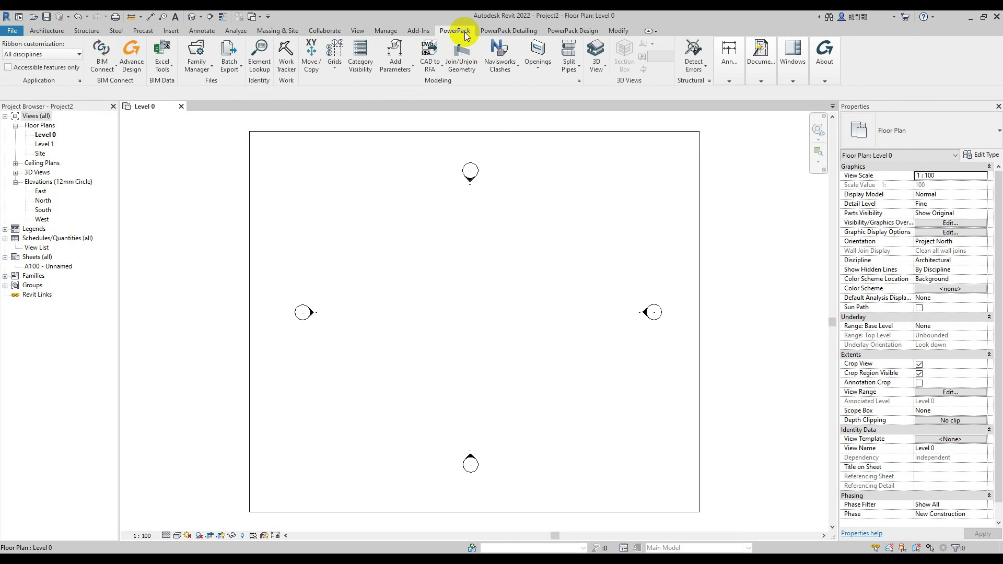
pyautogui.click(589, 31)
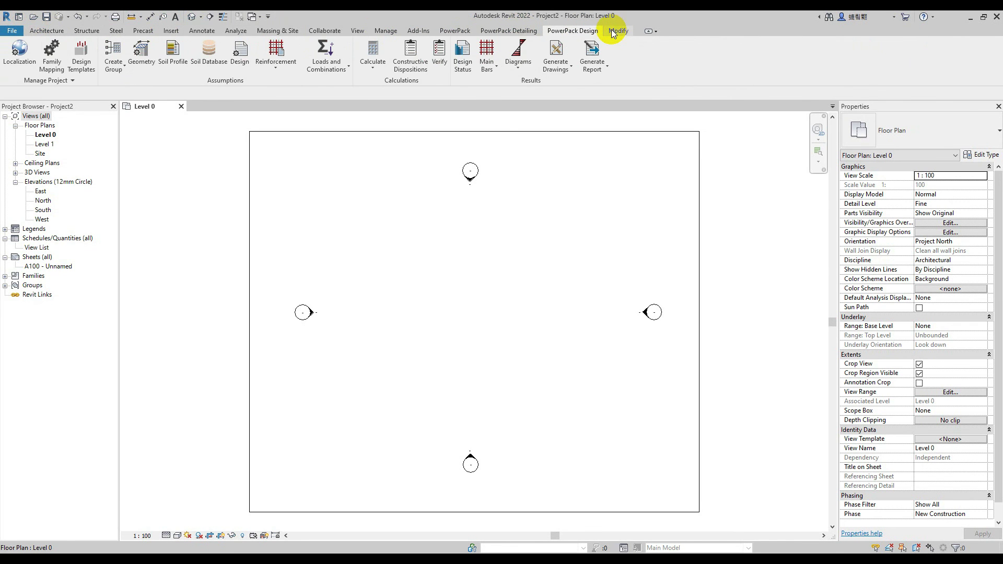
pyautogui.click(614, 32)
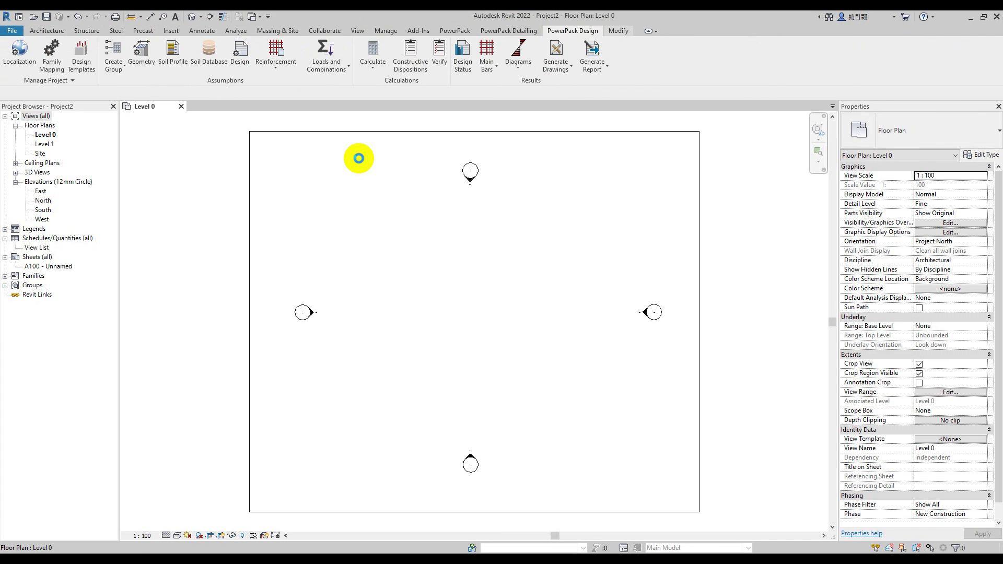